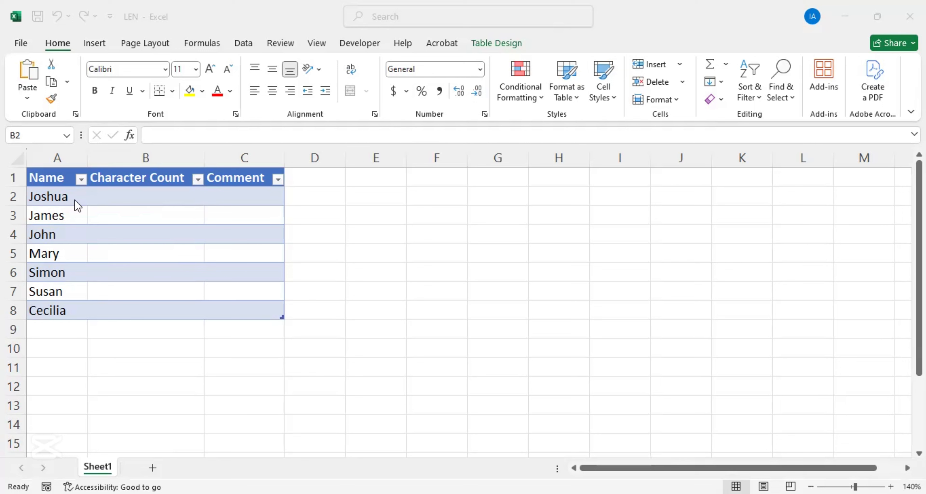
{"action": "left_click", "coordinate": [111, 195]}
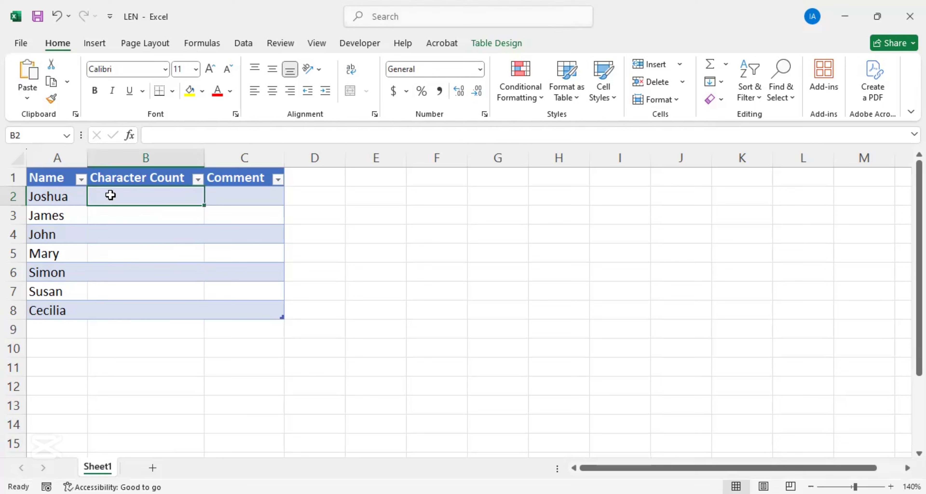
{"action": "type", "text": "="}
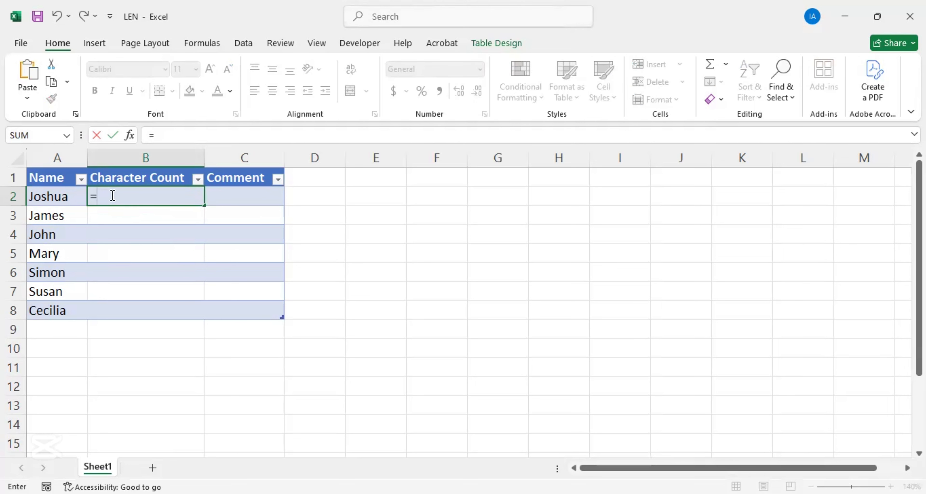
{"action": "type", "text": "LEN("}
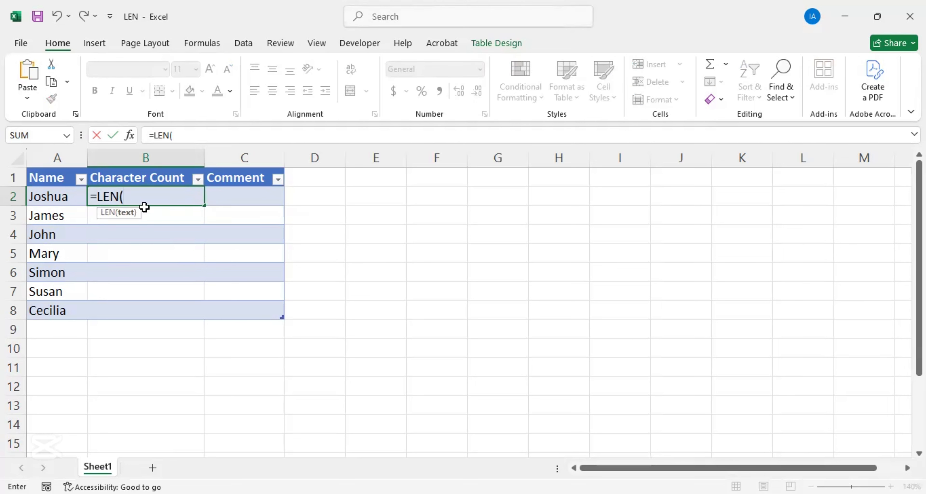
{"action": "left_click", "coordinate": [56, 198]}
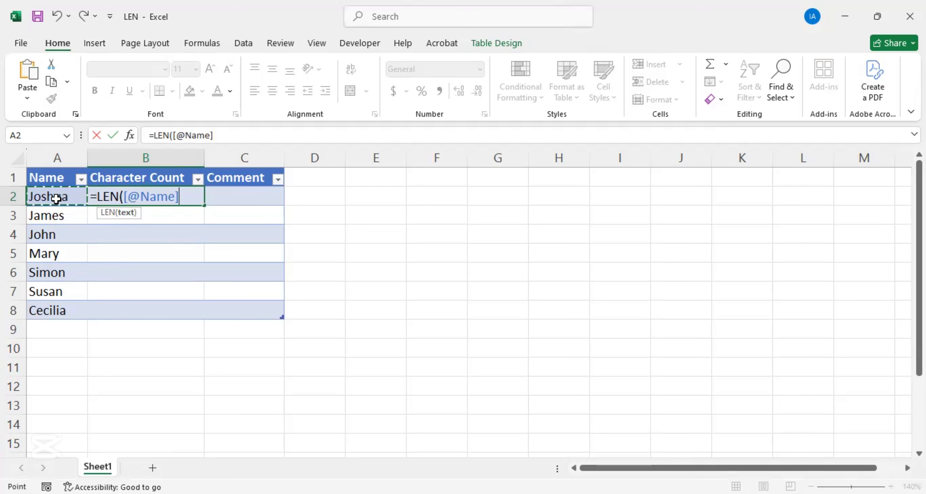
{"action": "type", "text": ")"}
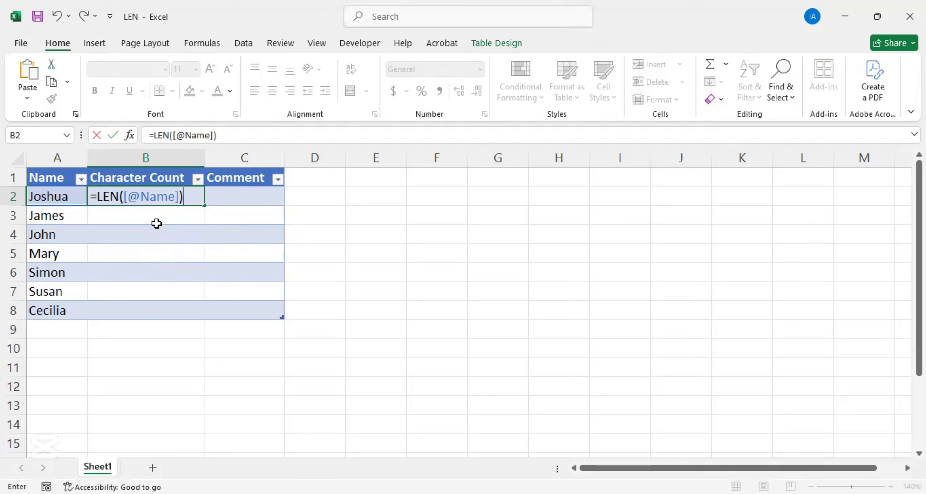
{"action": "key", "text": "Return"}
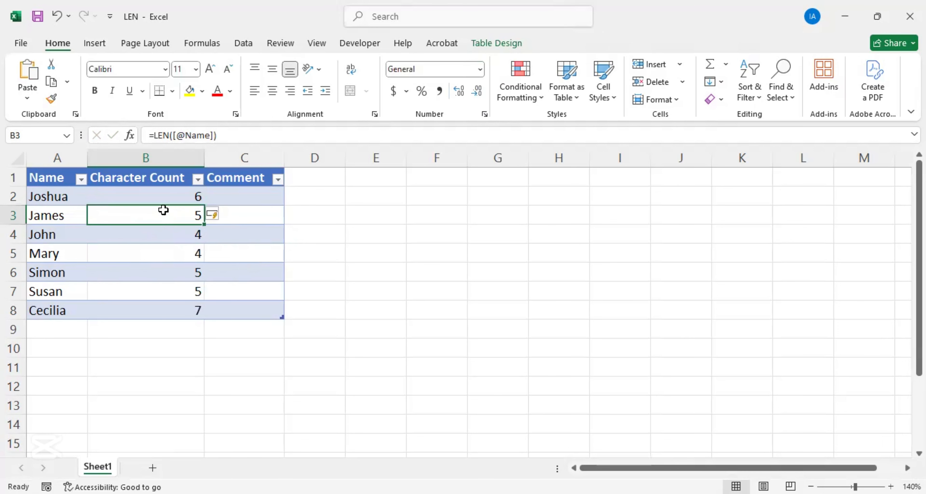
{"action": "left_click", "coordinate": [157, 193]}
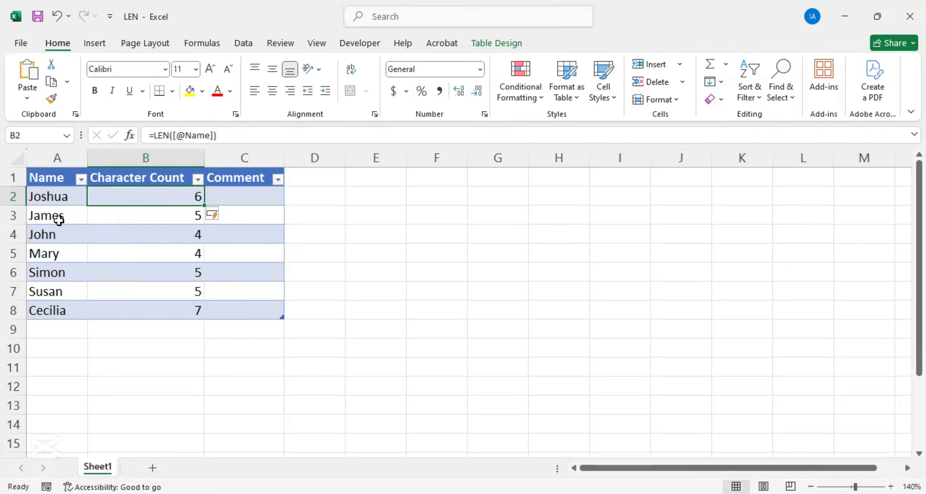
{"action": "left_click", "coordinate": [55, 234]}
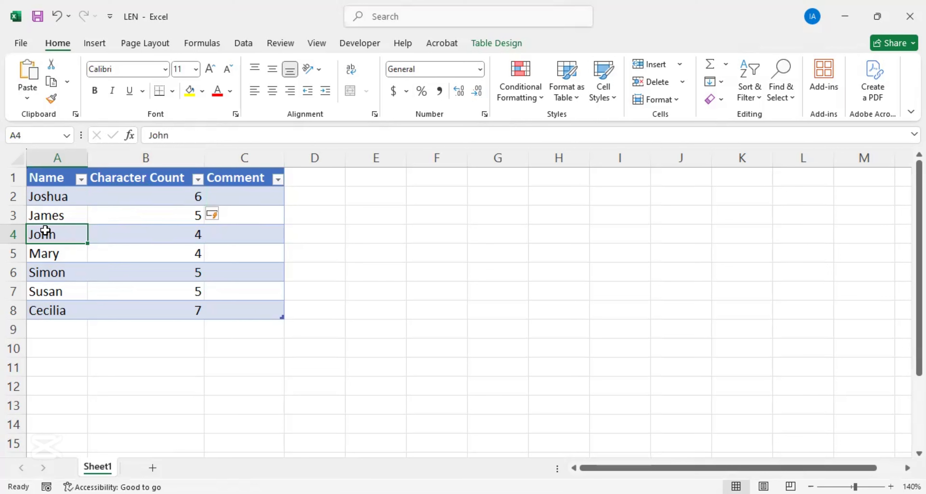
{"action": "left_click", "coordinate": [151, 233]}
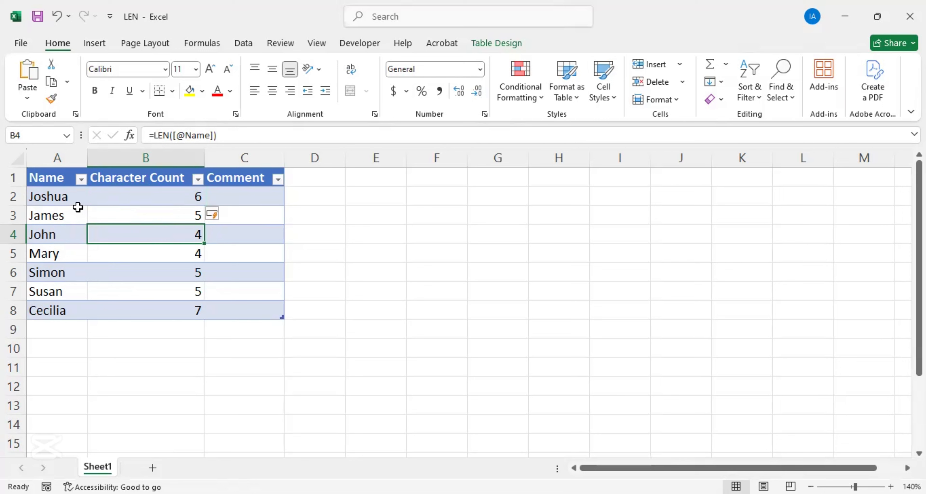
- Append a space and a second name to the existing name in cell A2
{"action": "left_click", "coordinate": [73, 200]}
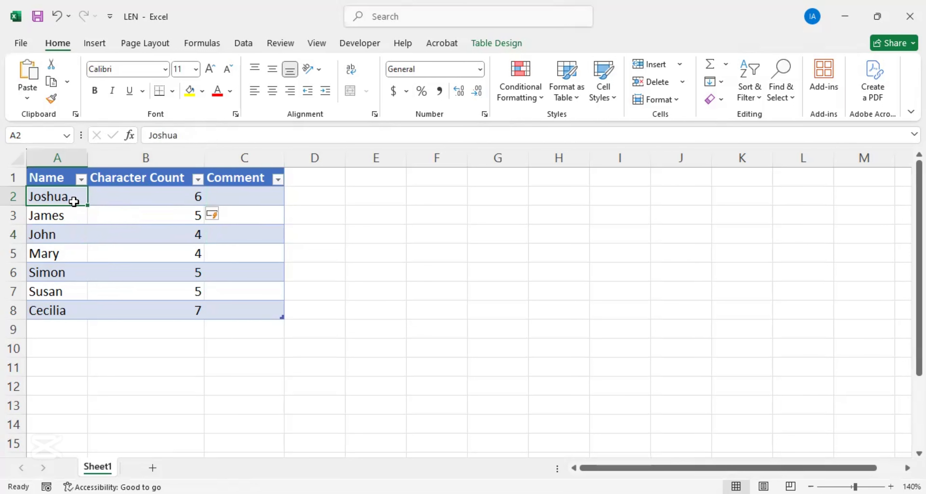
{"action": "left_click", "coordinate": [188, 139]}
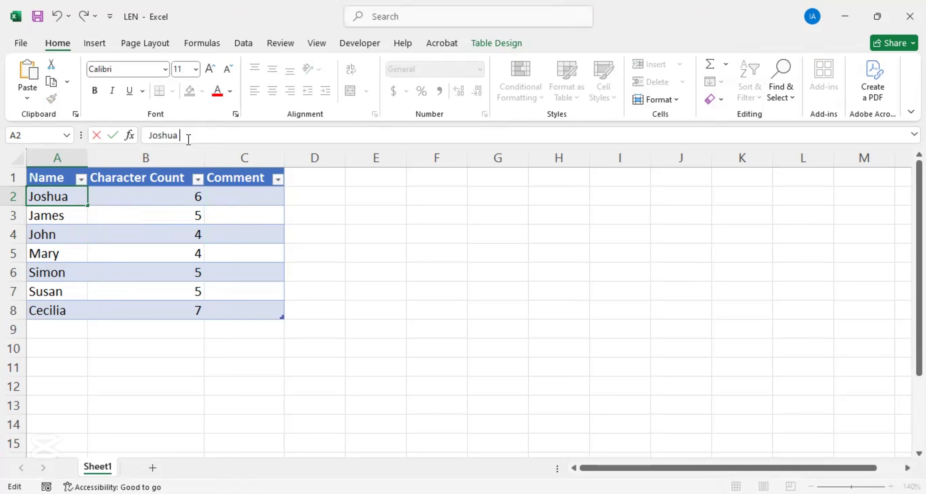
{"action": "type", "text": "Ada"}
{"action": "key", "text": "Return"}
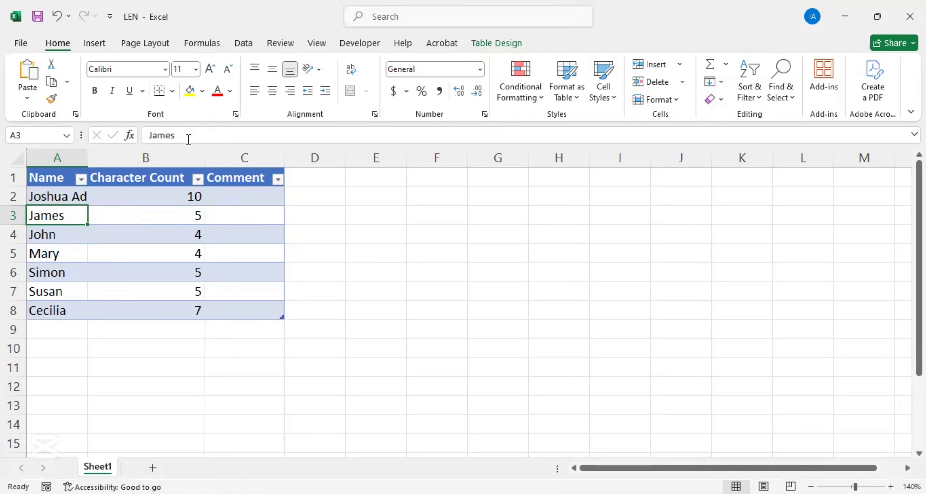
- Insert two extra spaces between the first and second name in cell A2, one at a time
{"action": "left_click", "coordinate": [78, 196]}
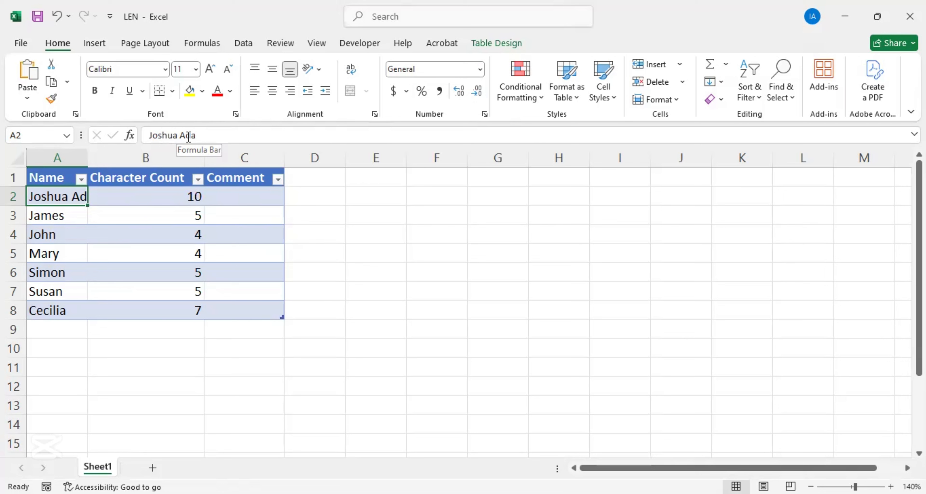
{"action": "left_click", "coordinate": [181, 135]}
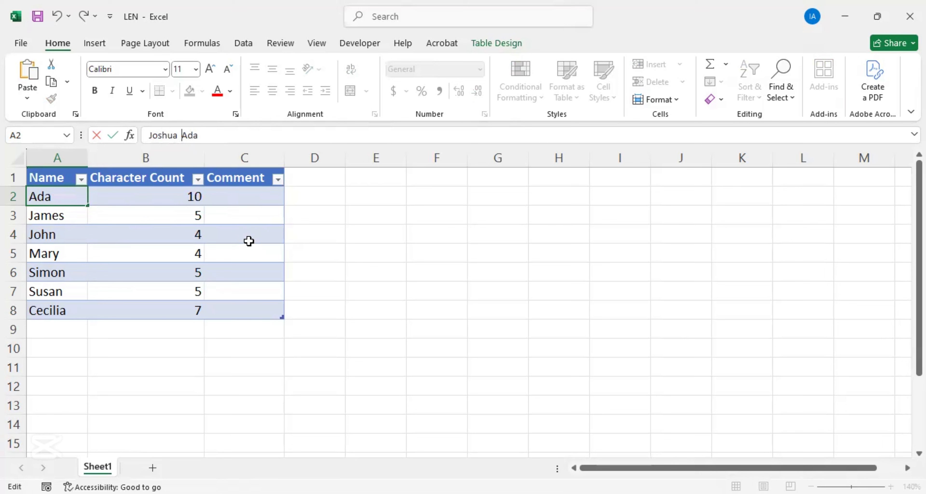
{"action": "key", "text": "Return"}
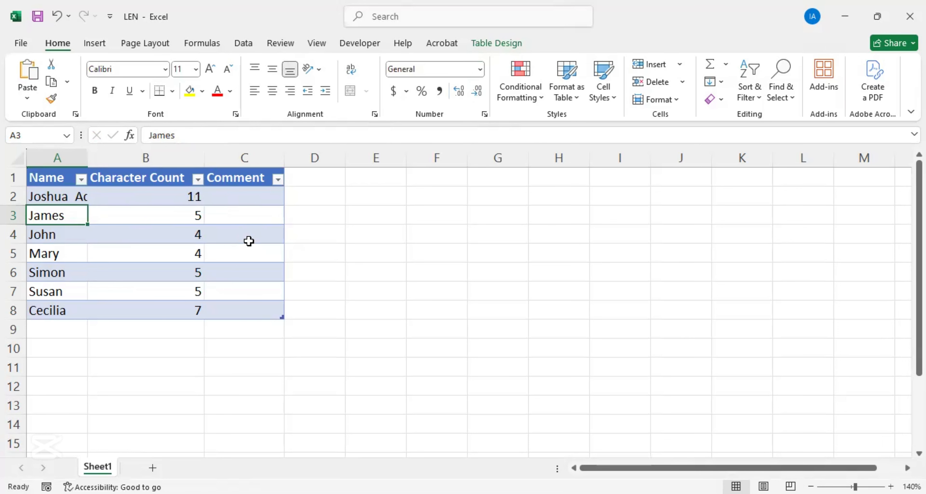
{"action": "left_click", "coordinate": [80, 195]}
{"action": "left_click", "coordinate": [182, 134]}
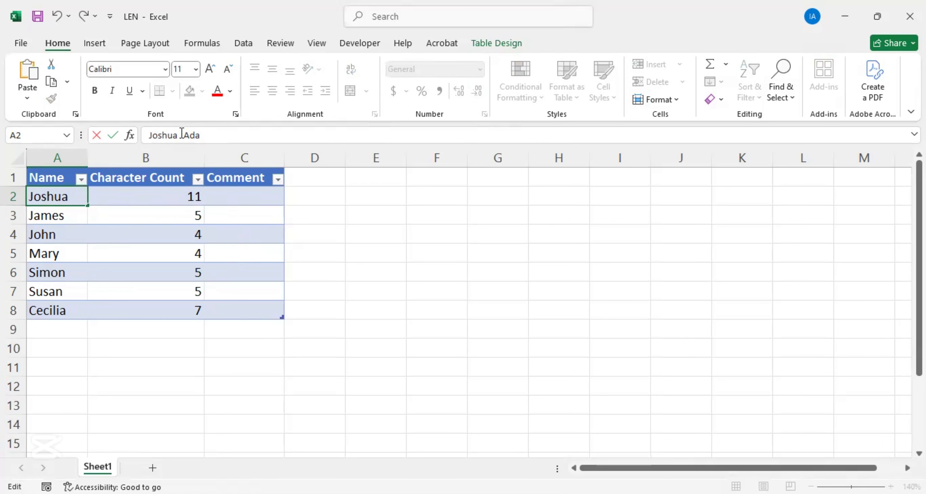
{"action": "key", "text": "Return"}
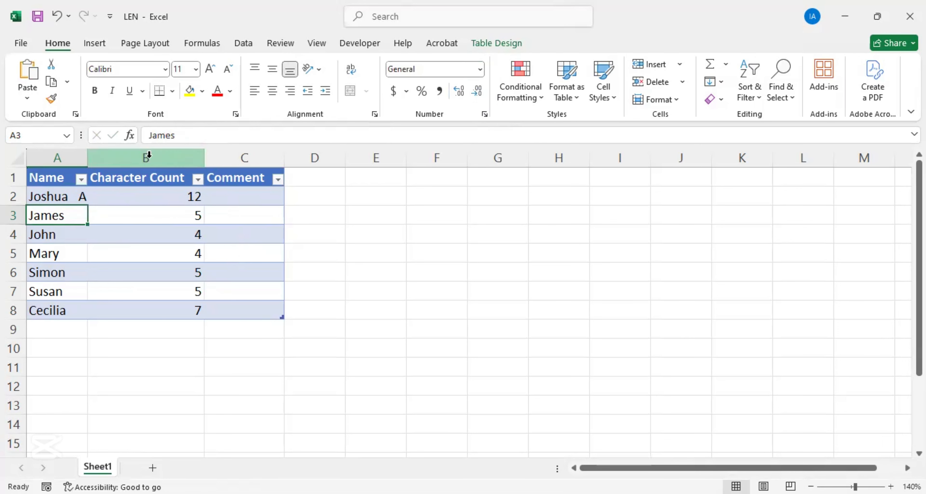
- Undo the extra spaces added between the two names in cell A2
{"action": "left_click", "coordinate": [183, 140]}
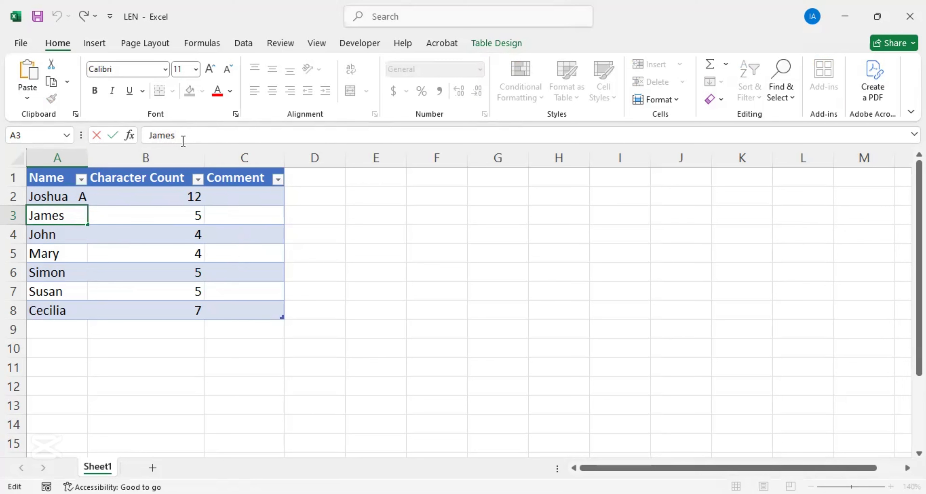
{"action": "left_click", "coordinate": [60, 188]}
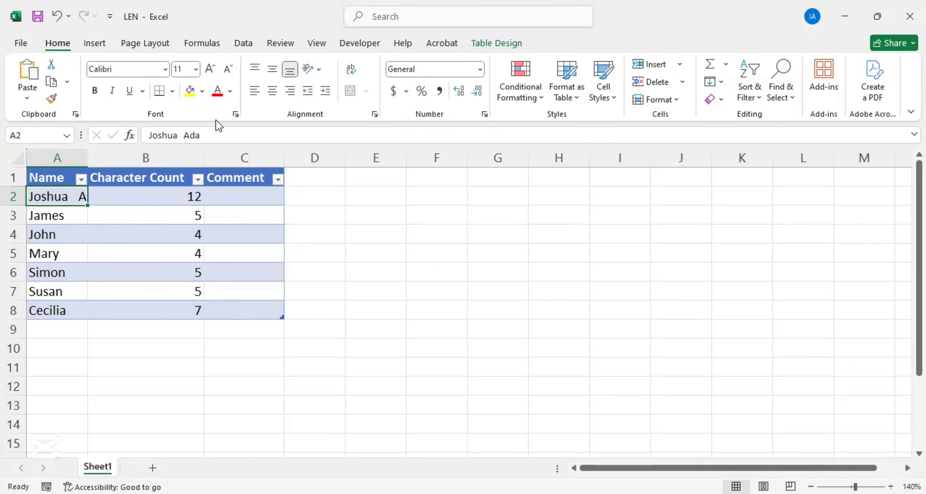
{"action": "key", "text": "ctrl+z"}
{"action": "left_click", "coordinate": [188, 135]}
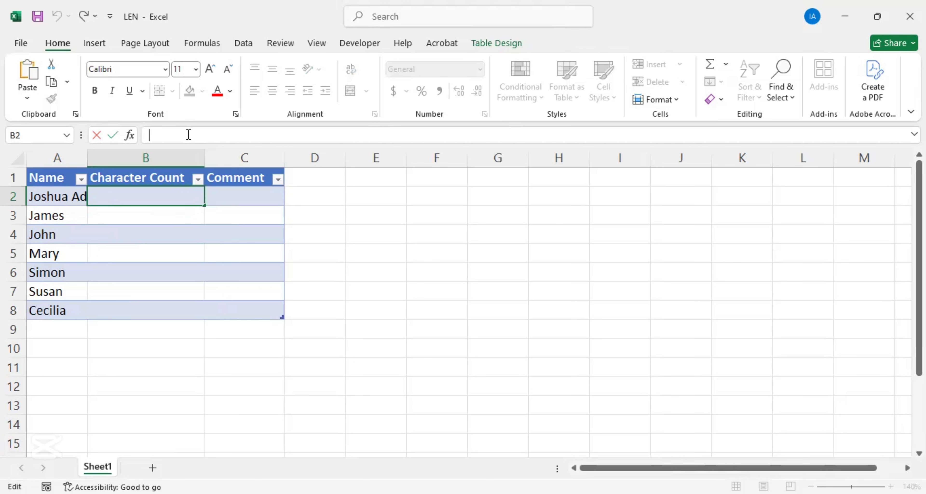
{"action": "type", "text": "="}
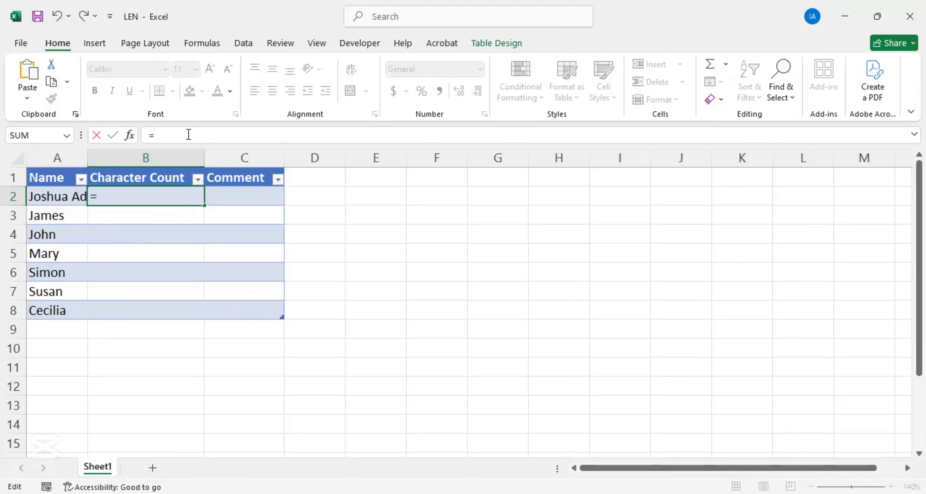
{"action": "type", "text": "LEN("}
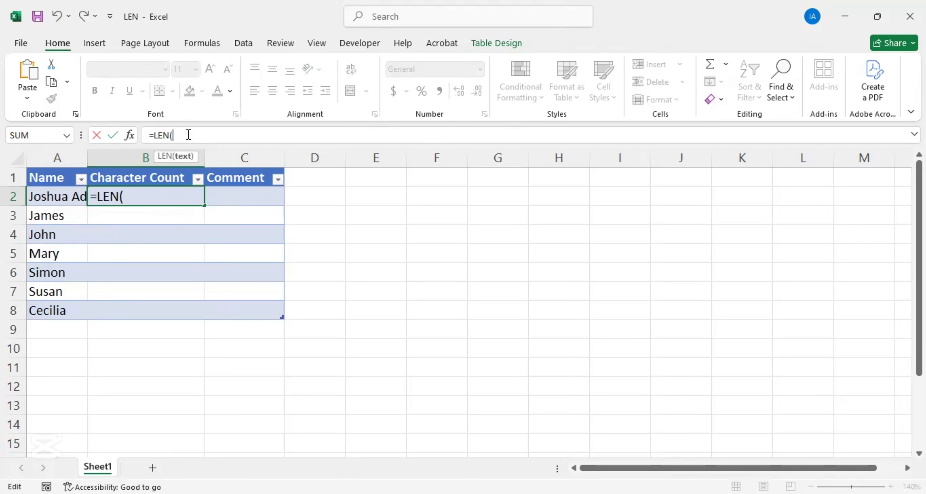
{"action": "type", "text": "SUBSTITUTE"}
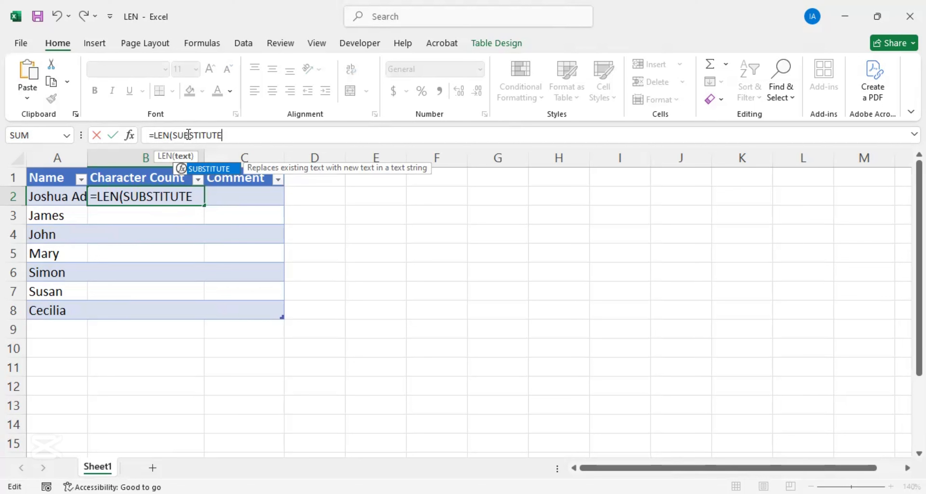
{"action": "type", "text": "("}
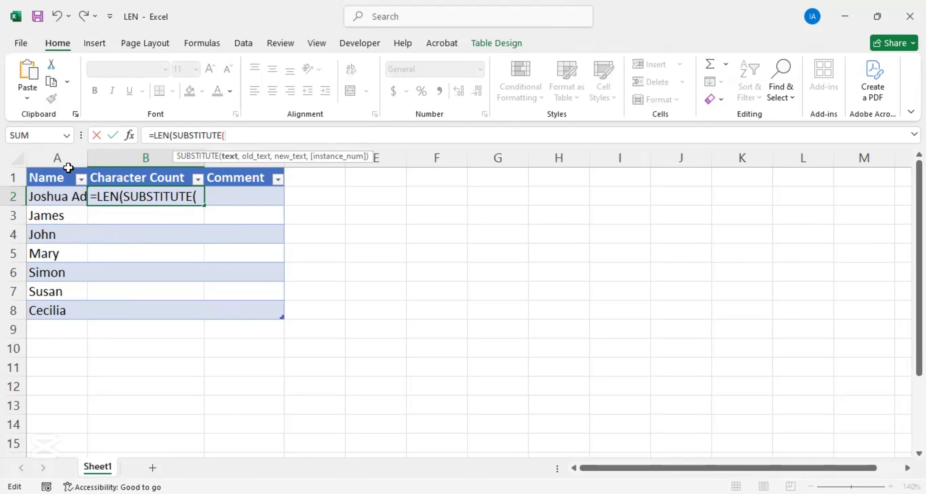
{"action": "left_click", "coordinate": [50, 195]}
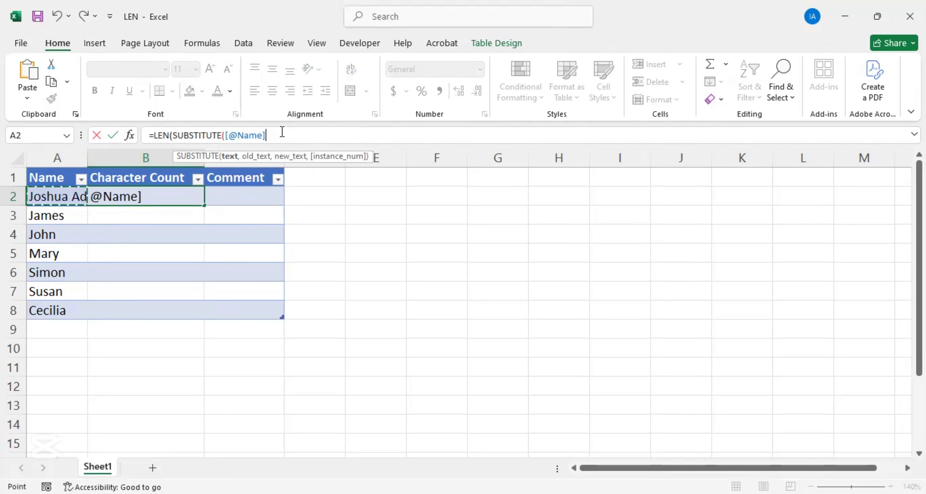
{"action": "type", "text": ","}
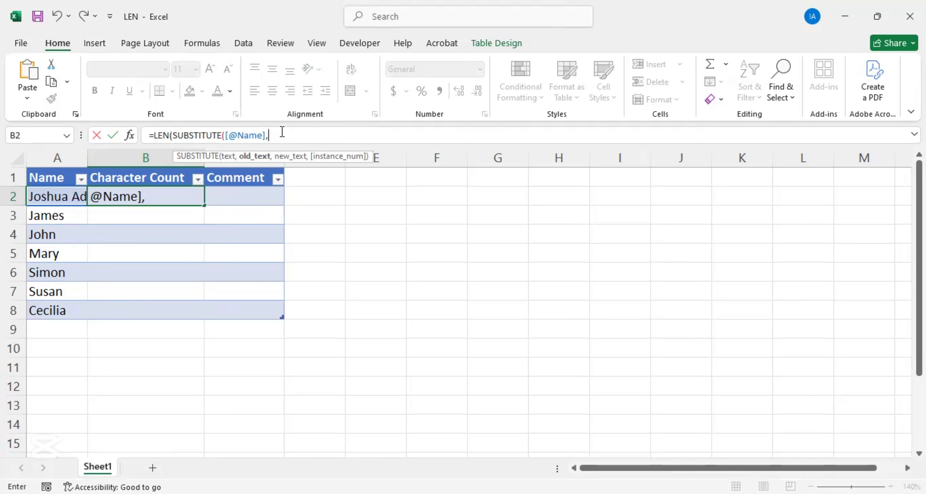
{"action": "type", "text": "\""}
{"action": "type", "text": "\","}
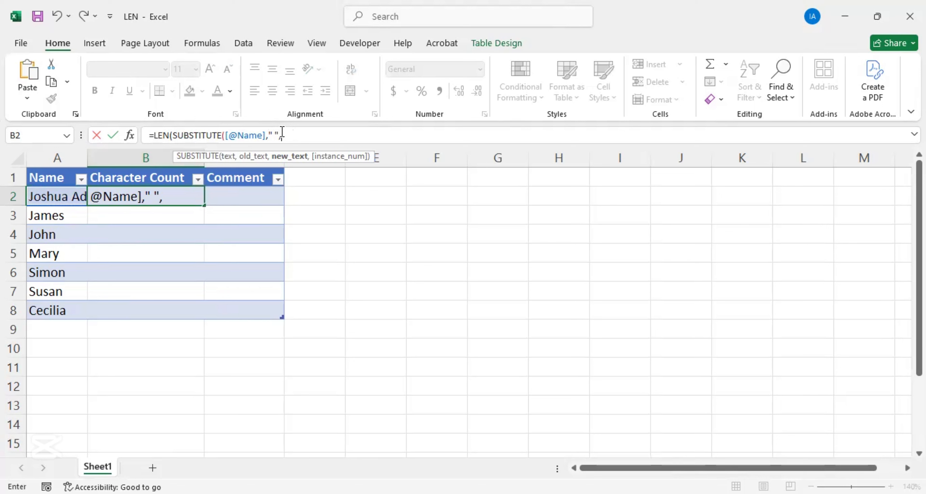
{"action": "type", "text": "\"\""}
{"action": "type", "text": "))"}
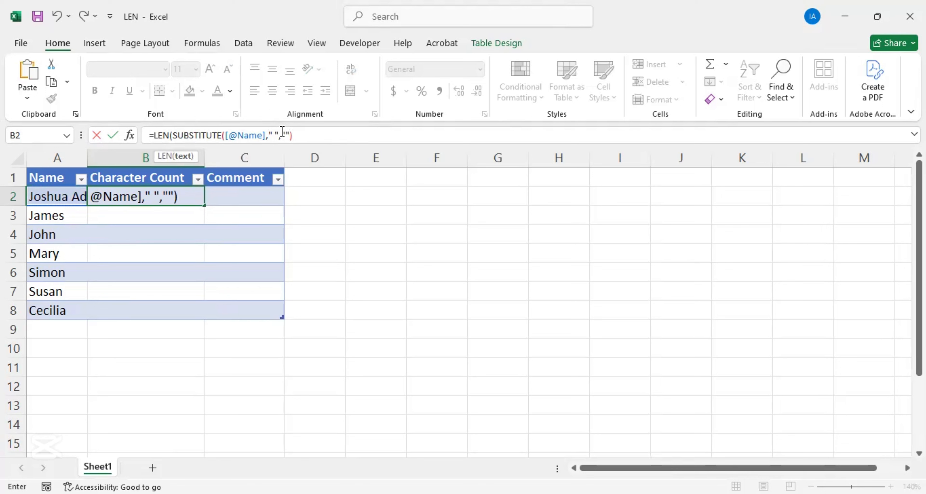
{"action": "type", "text": ")"}
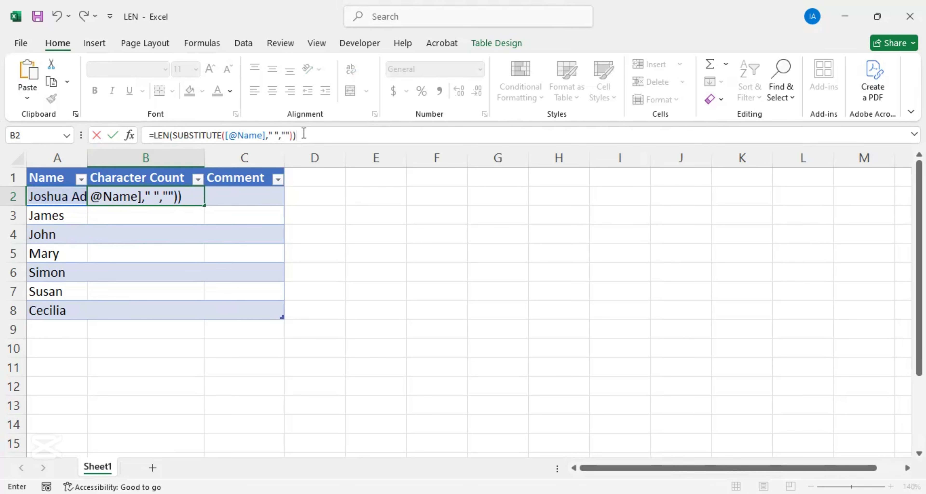
{"action": "key", "text": "Return"}
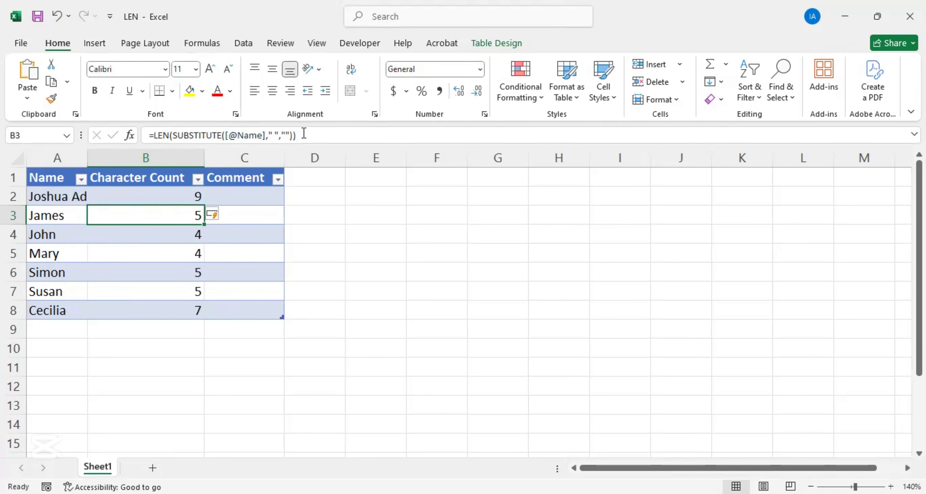
{"action": "left_click", "coordinate": [184, 197]}
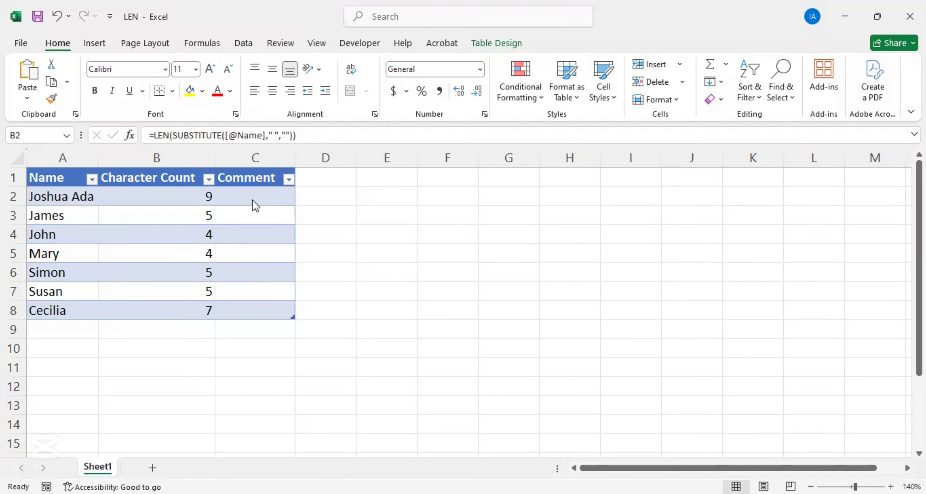
{"action": "left_click", "coordinate": [252, 200]}
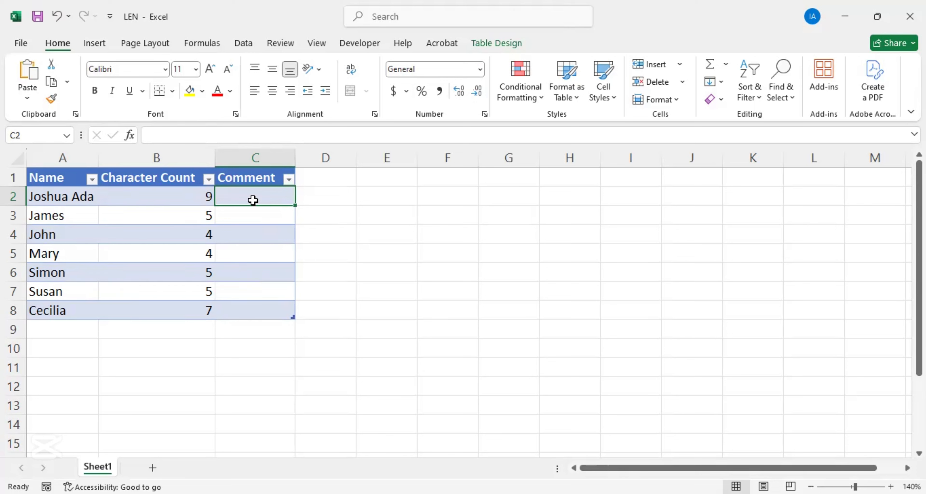
{"action": "type", "text": "="}
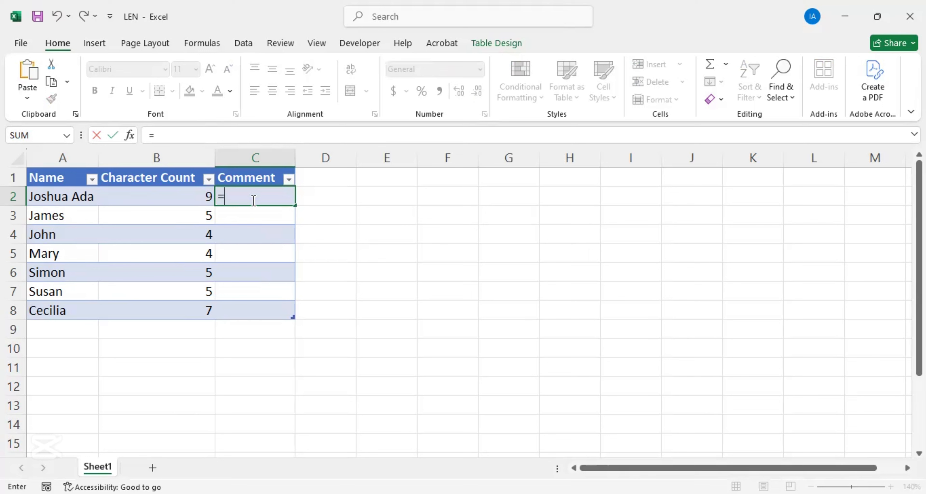
{"action": "type", "text": "IF("}
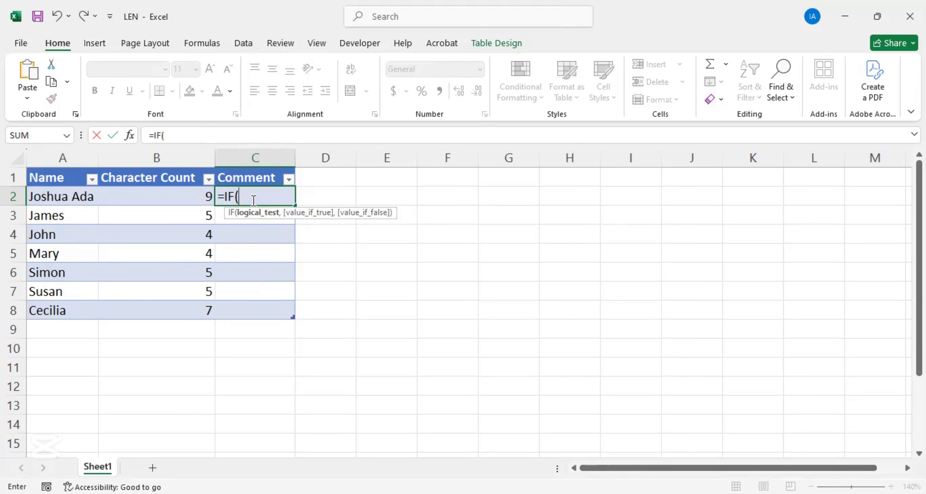
{"action": "type", "text": "LEN("}
{"action": "key", "text": "Left"}
{"action": "key", "text": "Left"}
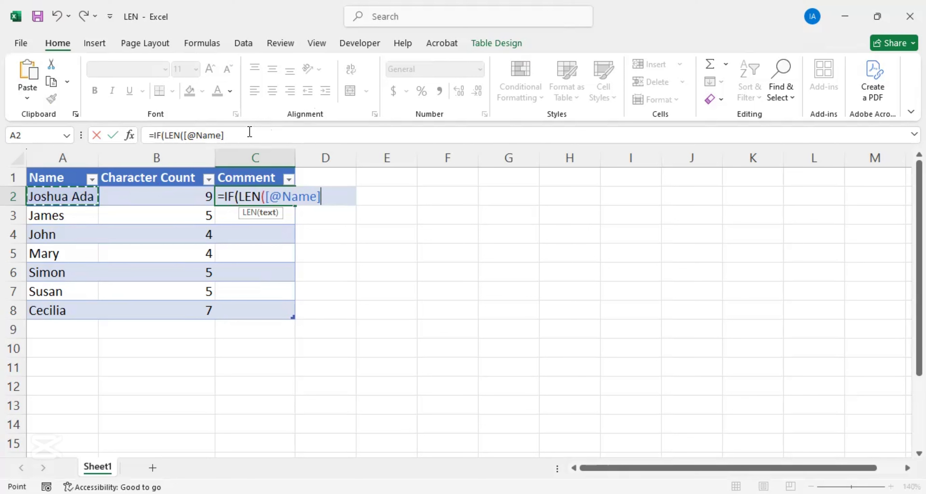
{"action": "type", "text": ")>"}
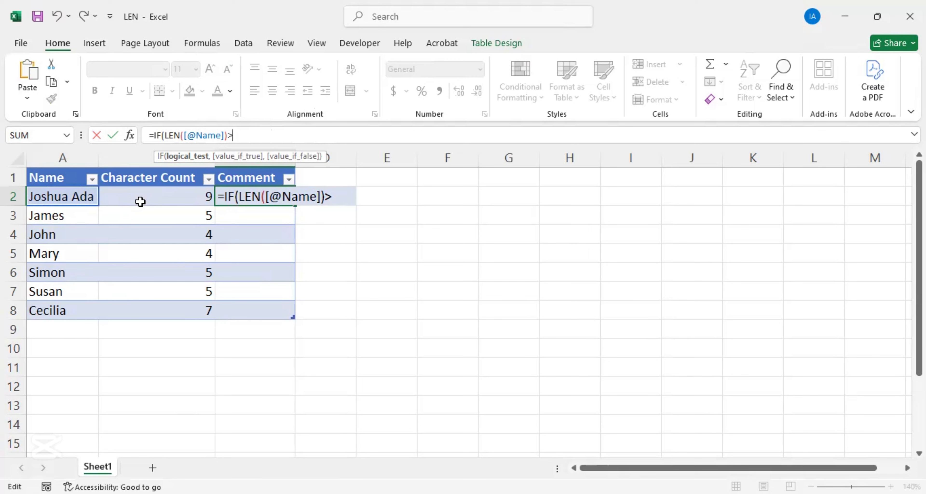
{"action": "type", "text": "5"}
{"action": "type", "text": ","}
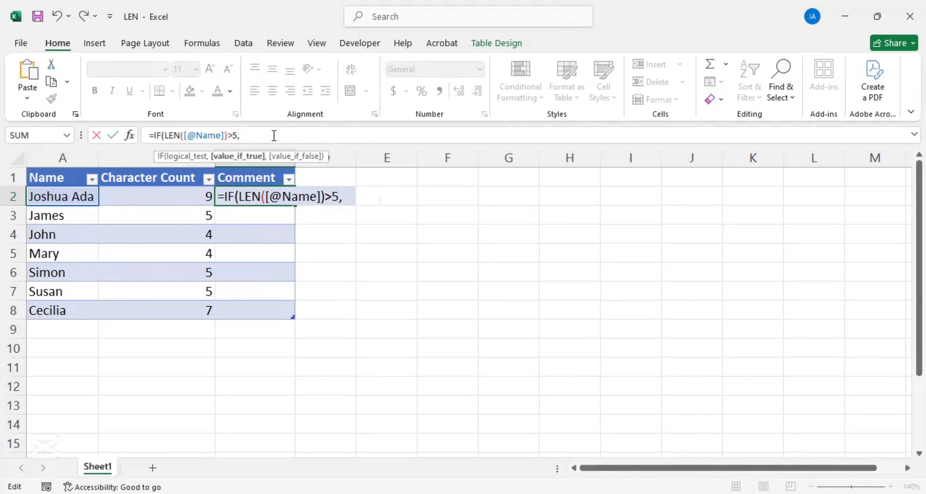
{"action": "type", "text": "\""}
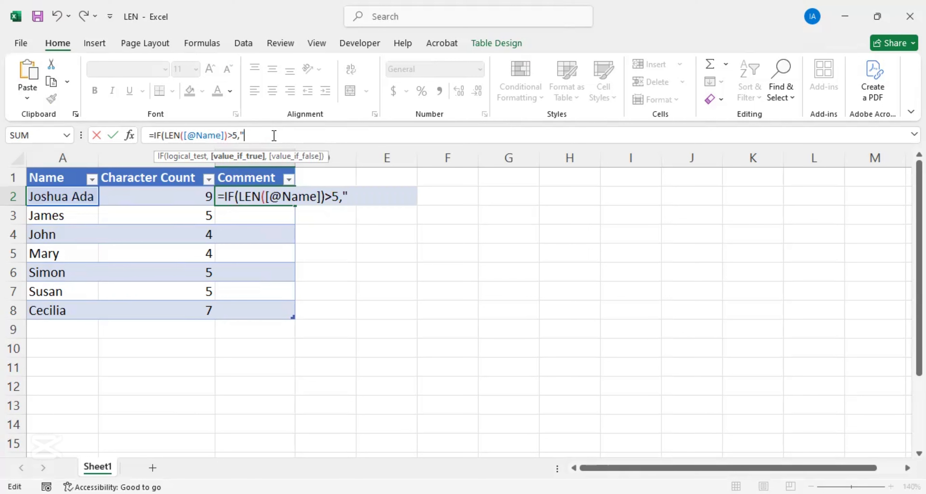
{"action": "type", "text": "Wordy"}
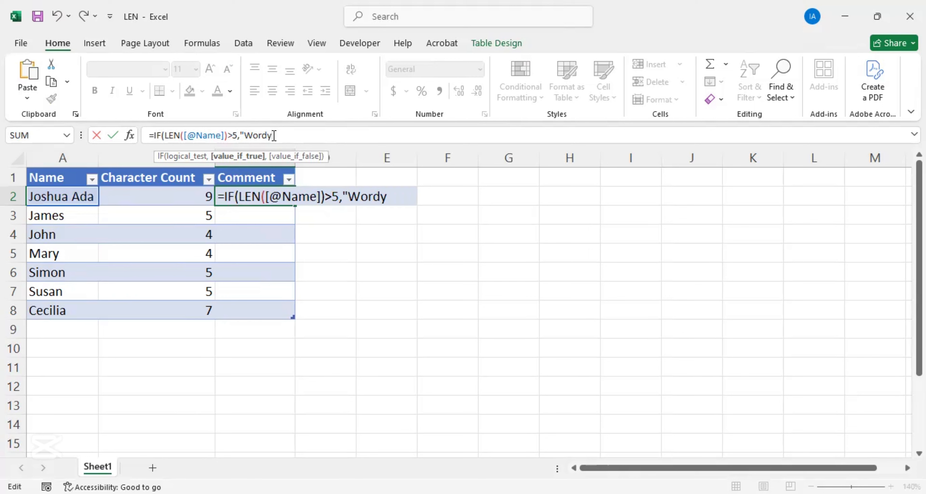
{"action": "type", "text": "\","}
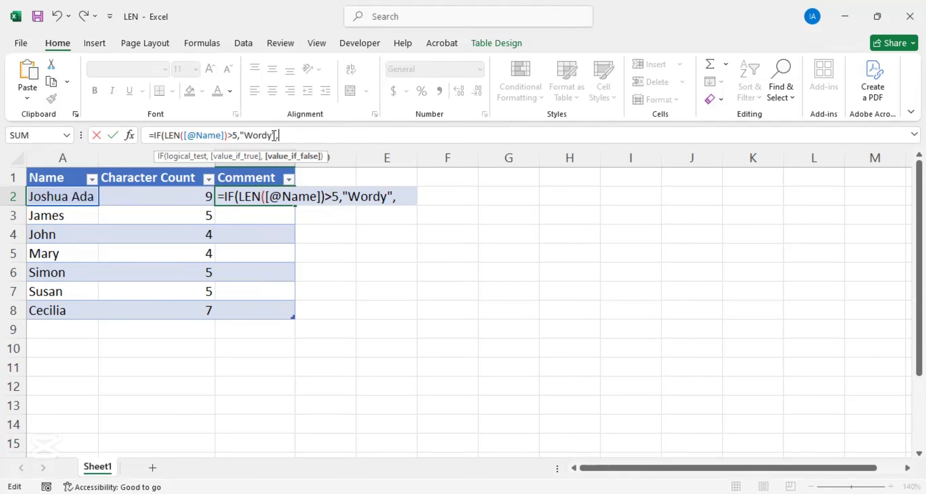
{"action": "type", "text": "\"Great Caption\")"}
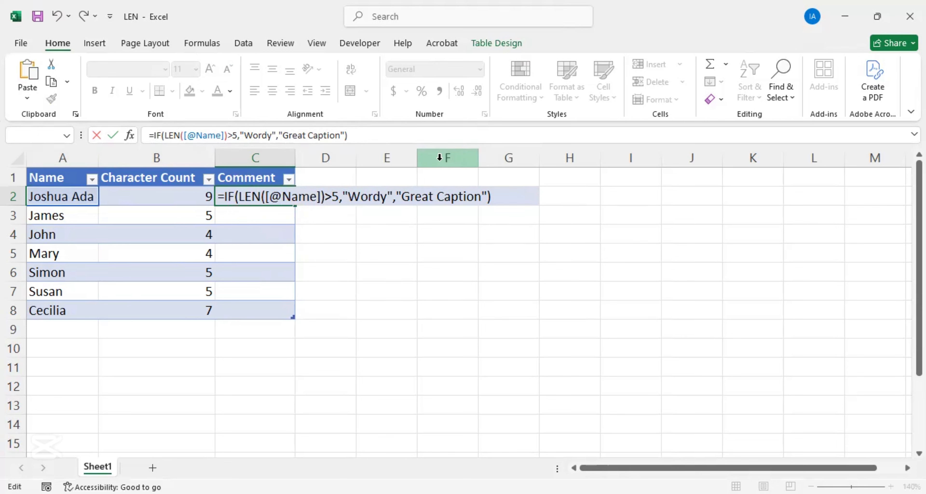
{"action": "key", "text": "Return"}
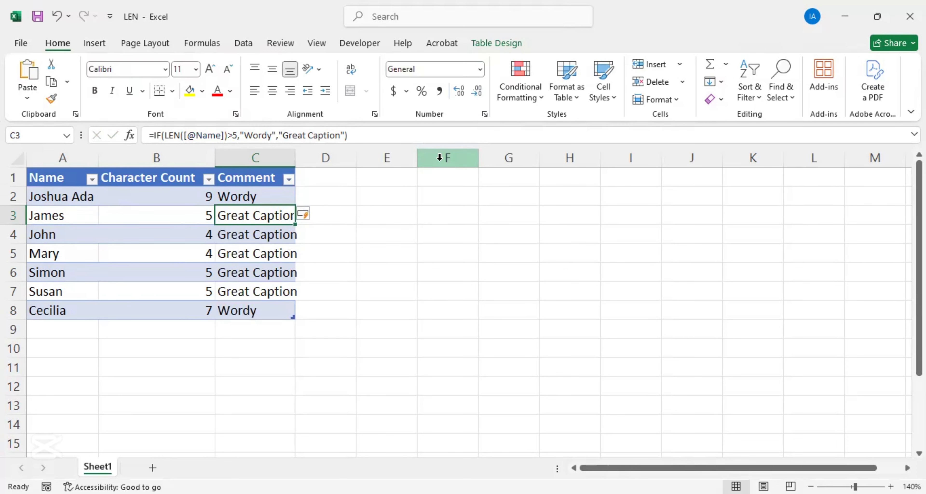
{"action": "double_click", "coordinate": [294, 159]}
- Add a trailing space after the name in cell A3 to test the Comment formula
{"action": "left_click", "coordinate": [69, 200]}
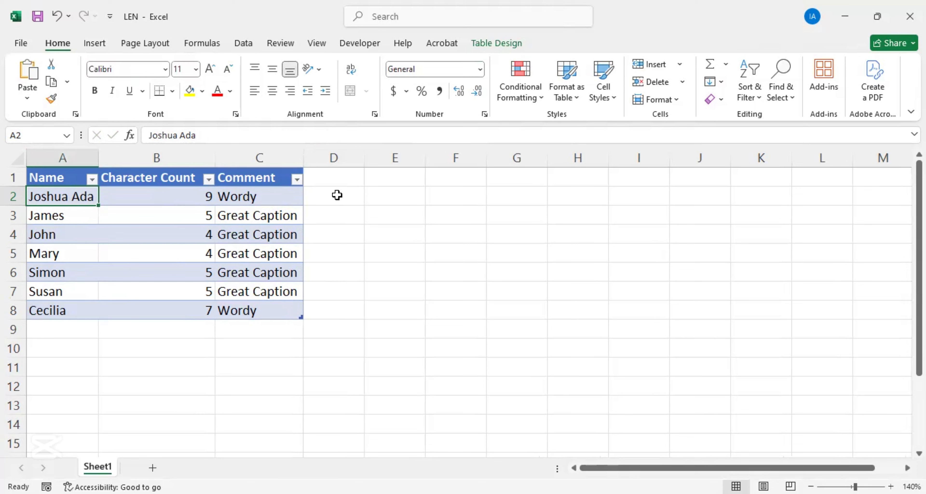
{"action": "left_click", "coordinate": [262, 220]}
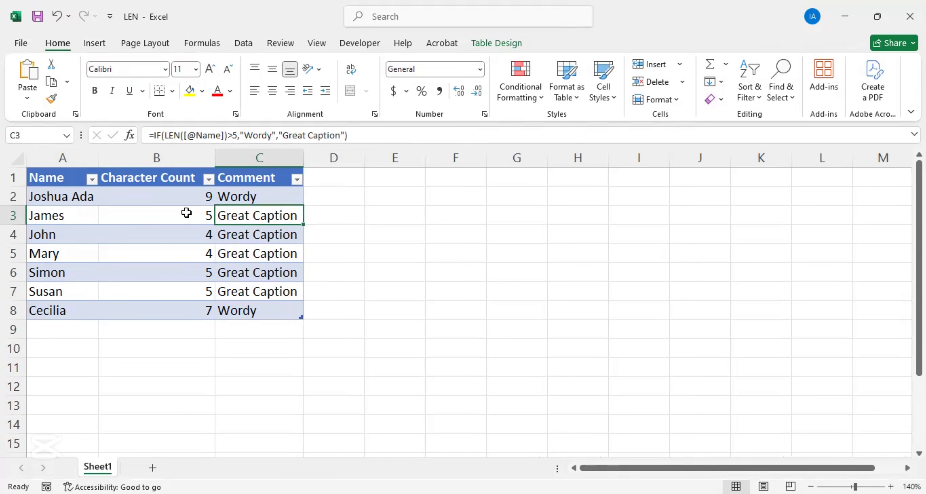
{"action": "left_click", "coordinate": [55, 214]}
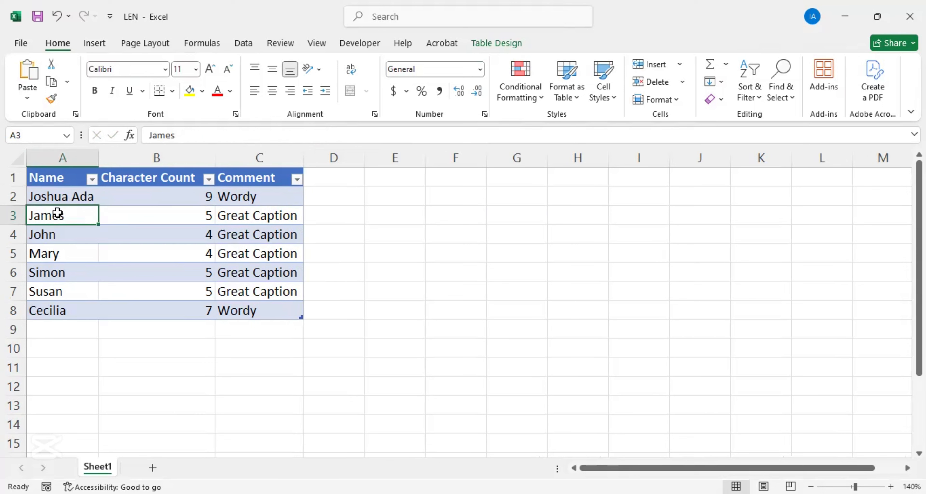
{"action": "left_click", "coordinate": [176, 135]}
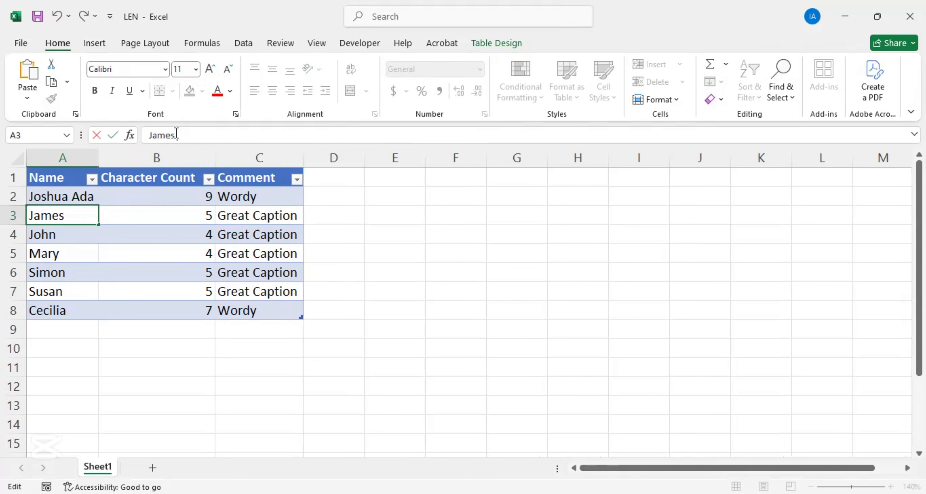
{"action": "key", "text": "Return"}
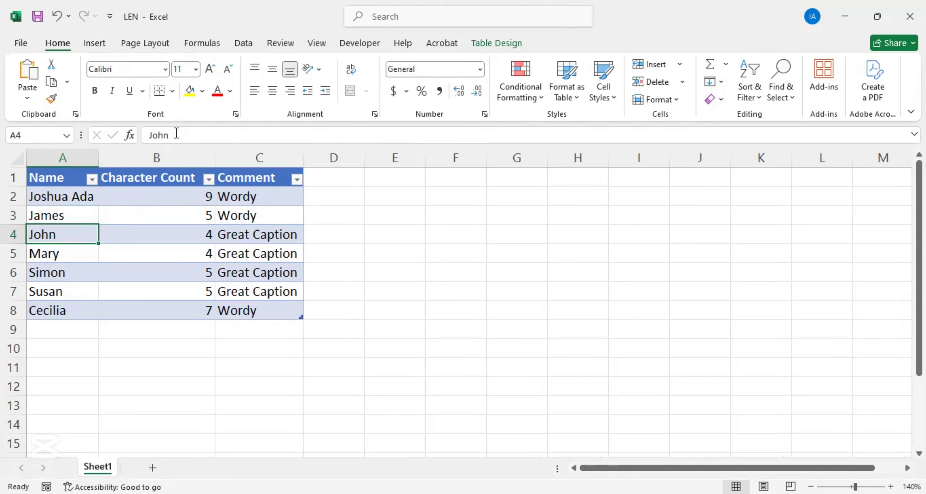
- Review the Comment formula in C3 and open the Character Count formula in B3 for editing
{"action": "left_click", "coordinate": [248, 216]}
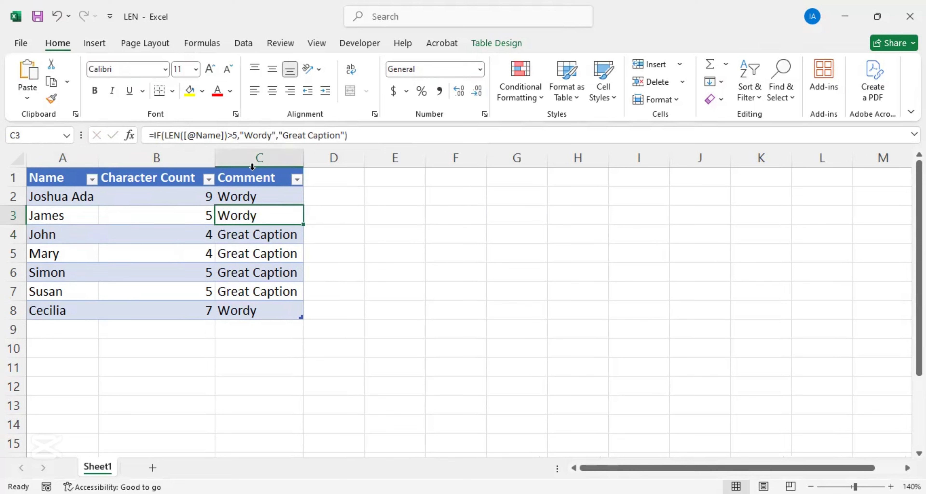
{"action": "left_click", "coordinate": [163, 210]}
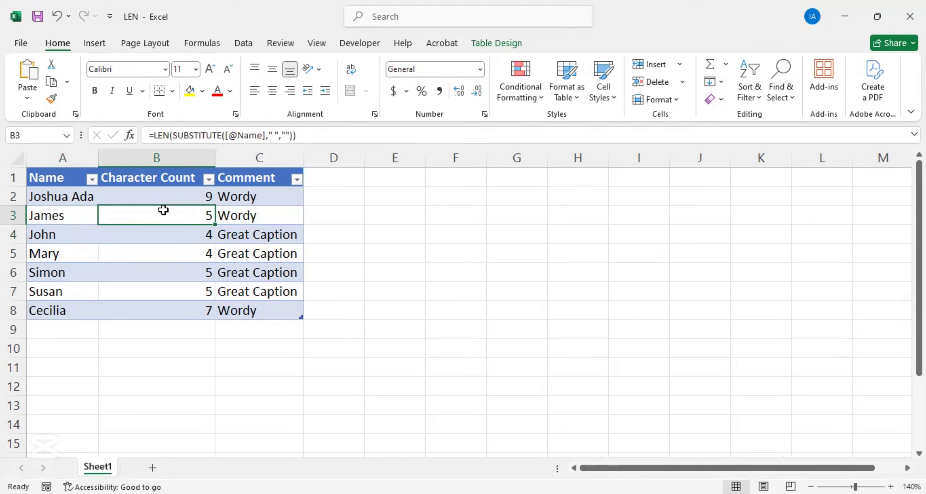
{"action": "left_click", "coordinate": [274, 133]}
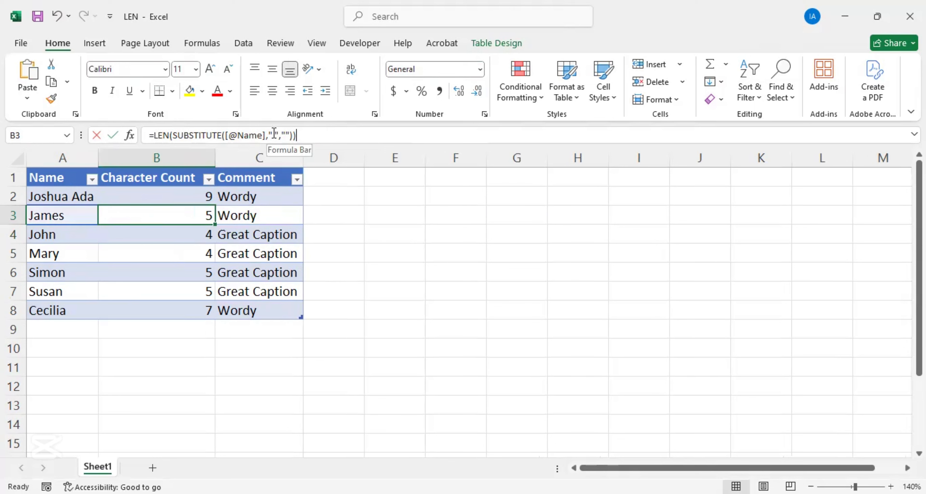